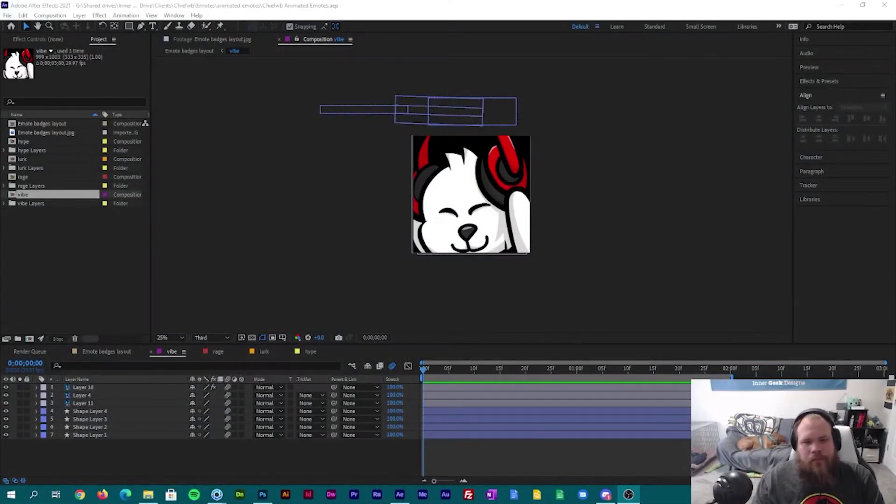
Step: Play and stop a preview of the vibe animation in the composition viewer
{"action": "left_click", "coordinate": [280, 206]}
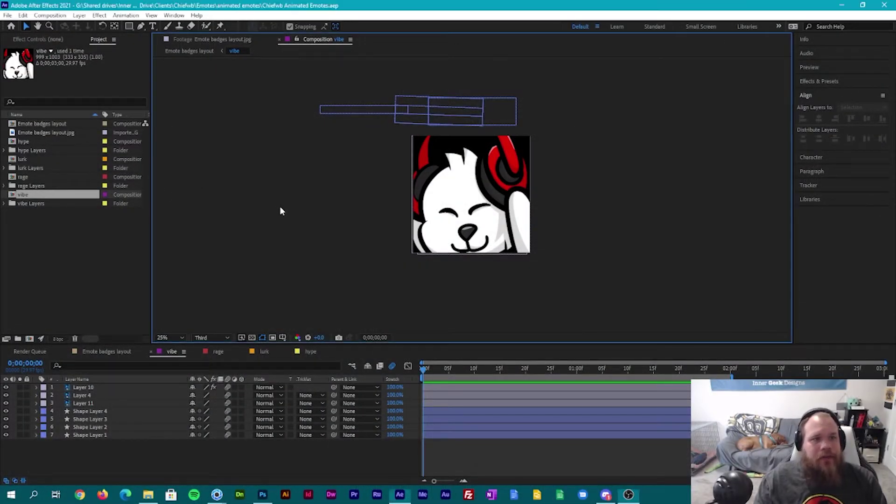
{"action": "key", "text": "space"}
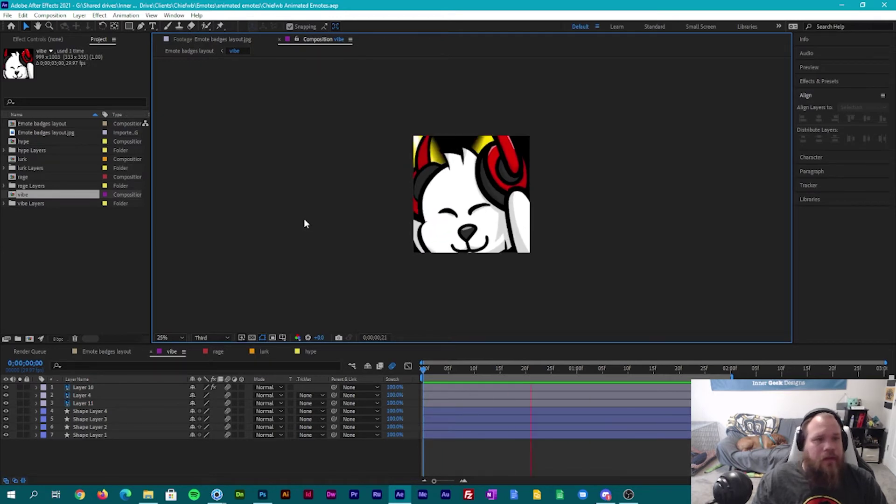
{"action": "key", "text": "space"}
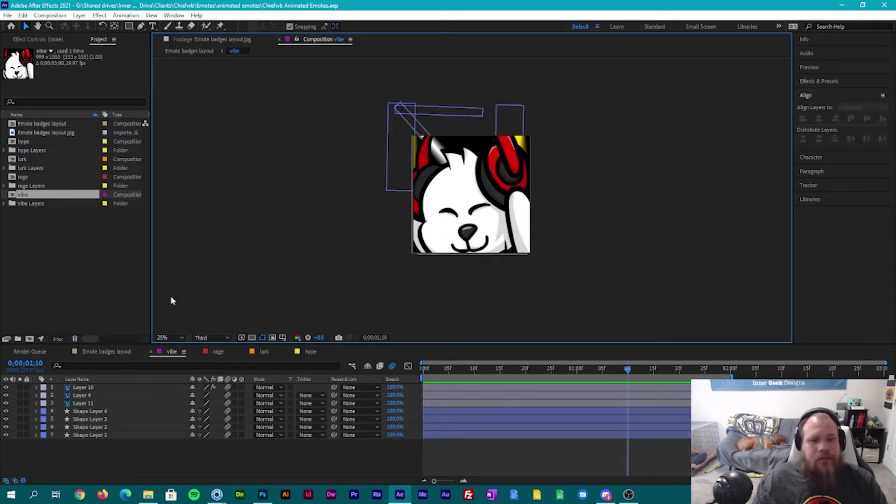
Step: Switch to the rage composition and preview it, then move to lurk
{"action": "left_click", "coordinate": [160, 354]}
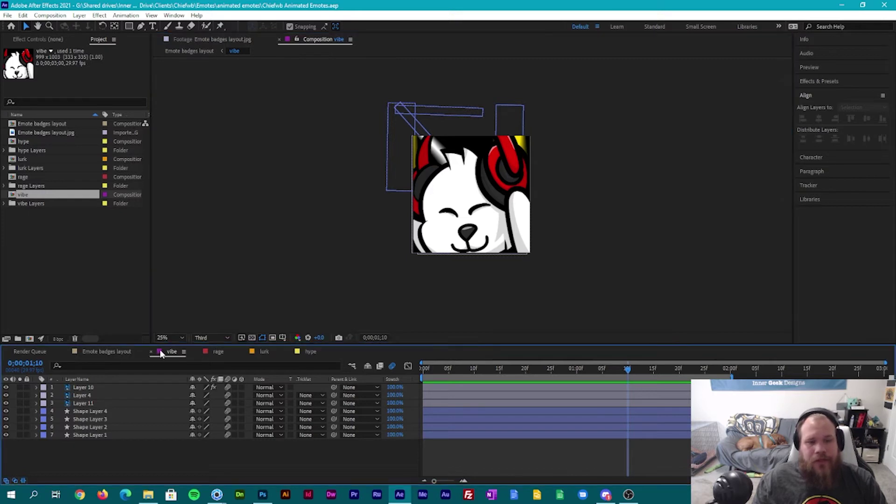
{"action": "left_click", "coordinate": [208, 351]}
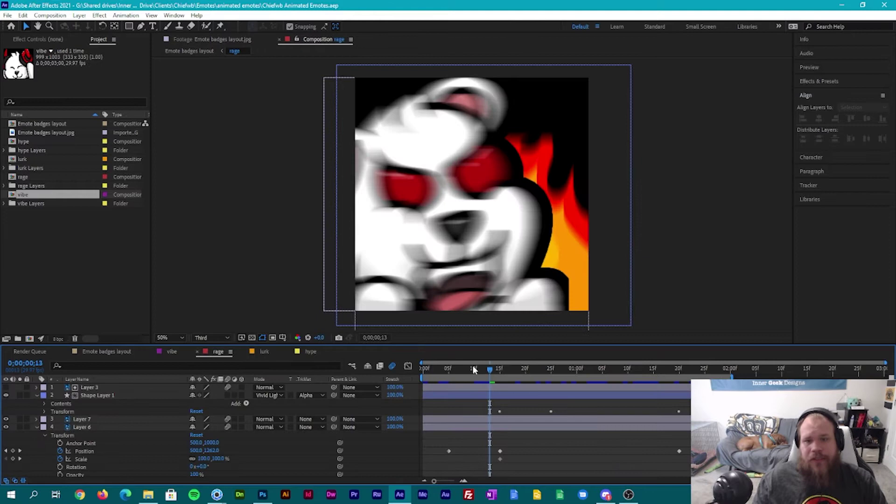
{"action": "left_click", "coordinate": [249, 292]}
{"action": "key", "text": "space"}
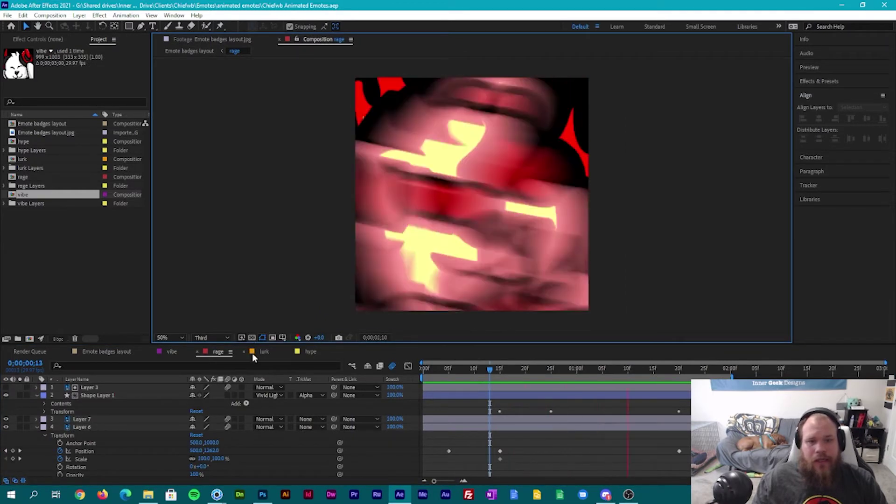
{"action": "left_click", "coordinate": [252, 353]}
{"action": "left_click", "coordinate": [260, 351]}
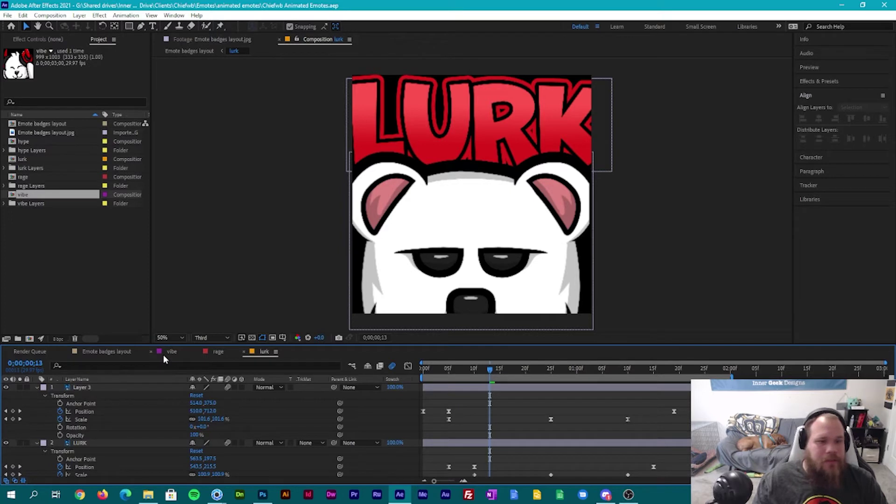
Step: Close the Render Queue and return to the vibe composition
{"action": "left_click", "coordinate": [50, 279]}
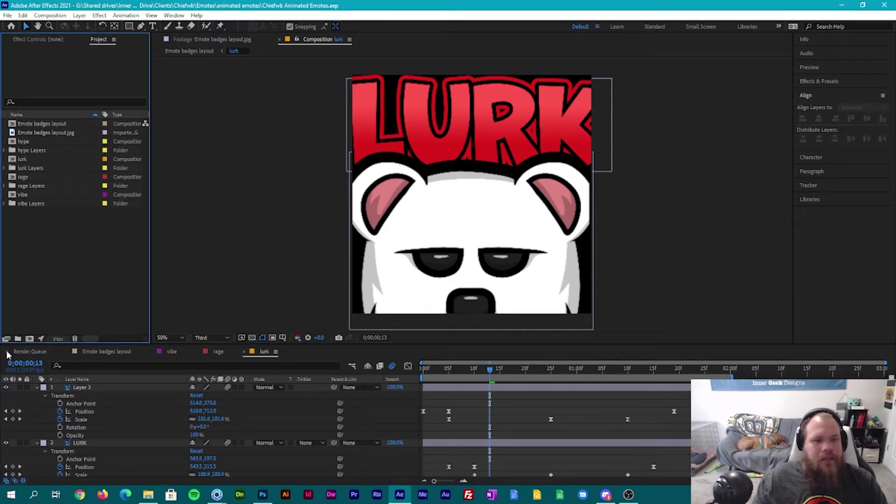
{"action": "left_click", "coordinate": [6, 351]}
{"action": "left_click", "coordinate": [108, 356]}
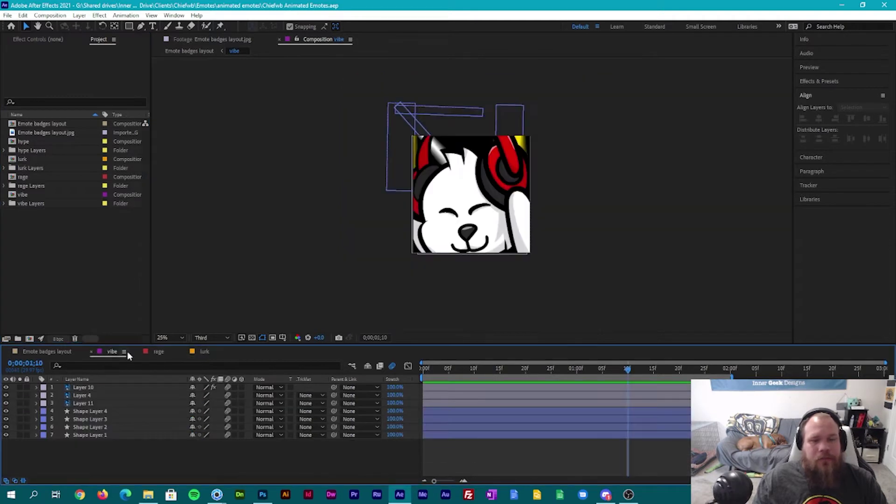
Step: Add the vibe composition to the render queue via the Composition menu
{"action": "left_click", "coordinate": [50, 16]}
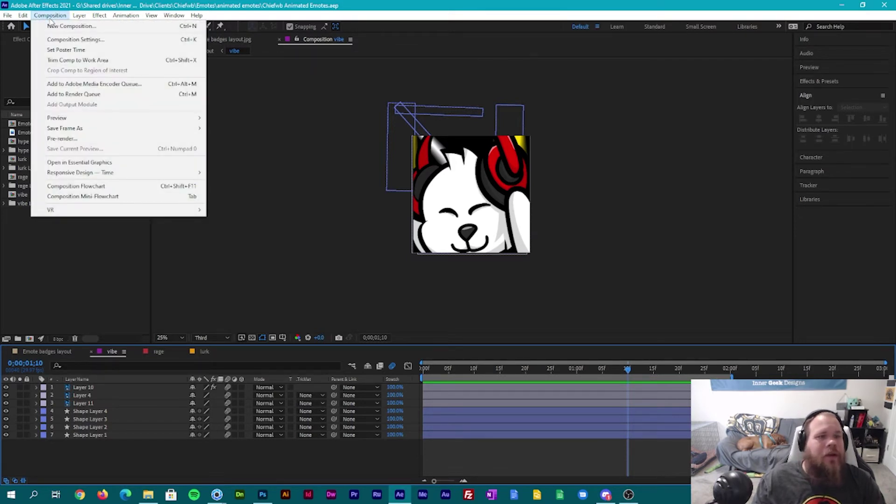
{"action": "left_click", "coordinate": [106, 95]}
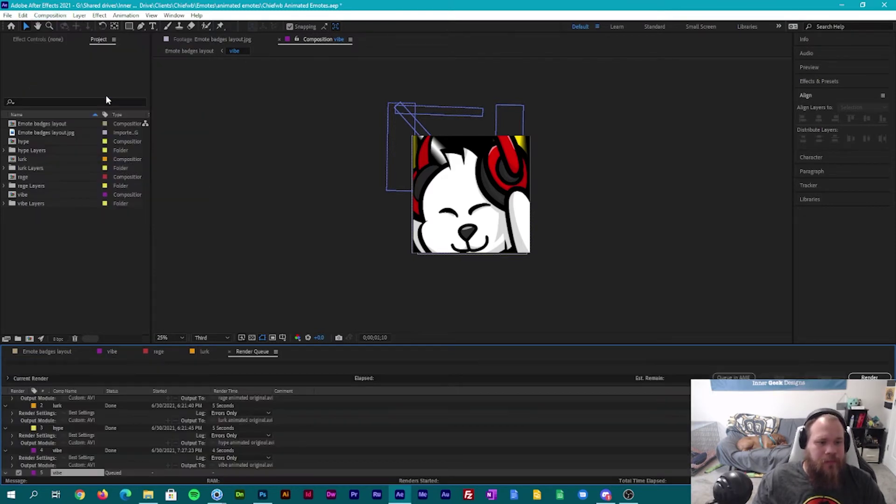
{"action": "scroll", "coordinate": [128, 444], "scroll_direction": "down", "scroll_amount": 1}
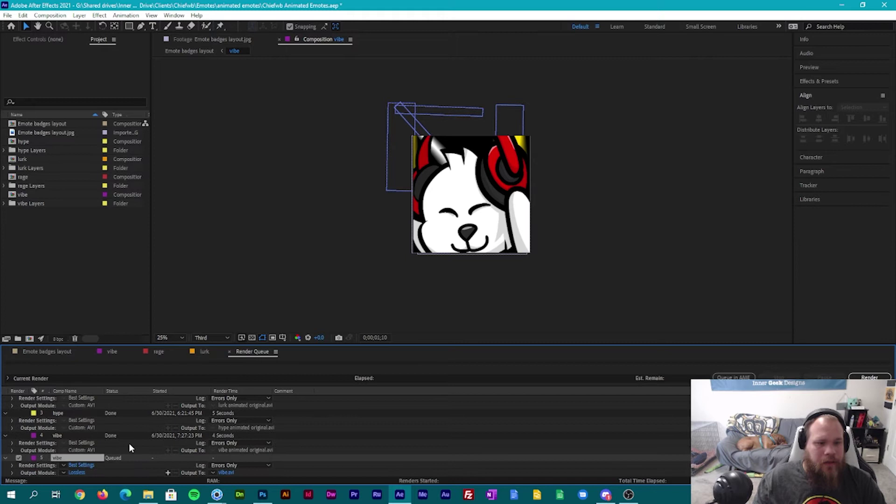
{"action": "scroll", "coordinate": [128, 444], "scroll_direction": "up", "scroll_amount": 2}
Step: Delete the four finished render items, leaving only vibe queued
{"action": "left_click", "coordinate": [57, 457]}
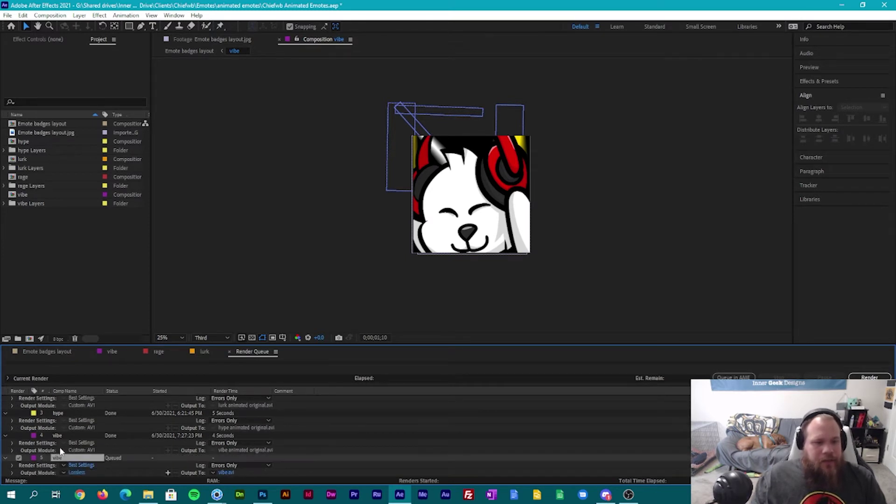
{"action": "scroll", "coordinate": [61, 441], "scroll_direction": "down", "scroll_amount": 1}
{"action": "scroll", "coordinate": [61, 438], "scroll_direction": "up", "scroll_amount": 2}
{"action": "left_click", "coordinate": [60, 399], "text": "shift"}
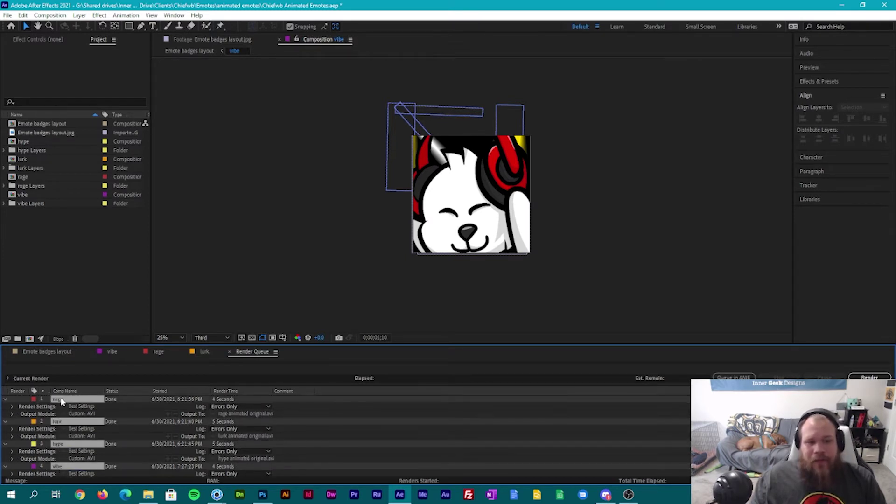
{"action": "key", "text": "Delete"}
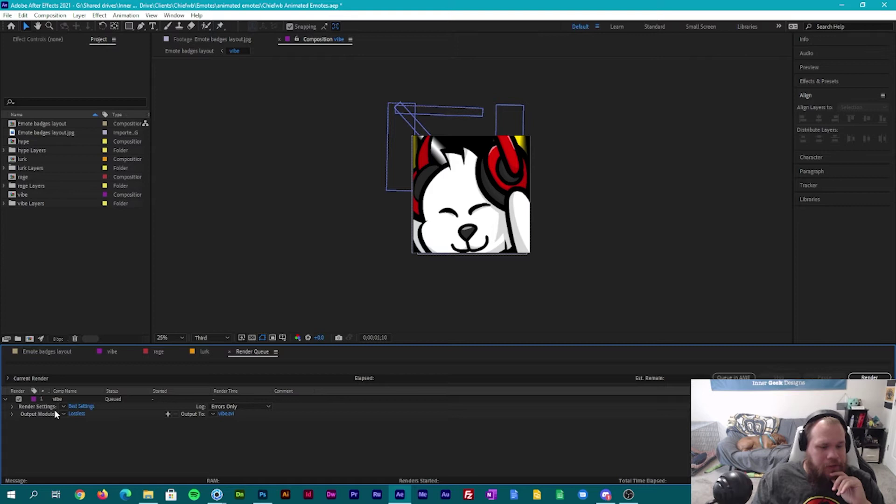
Step: Set the vibe output module to AVI with RGB + Alpha channels and confirm
{"action": "left_click", "coordinate": [73, 414]}
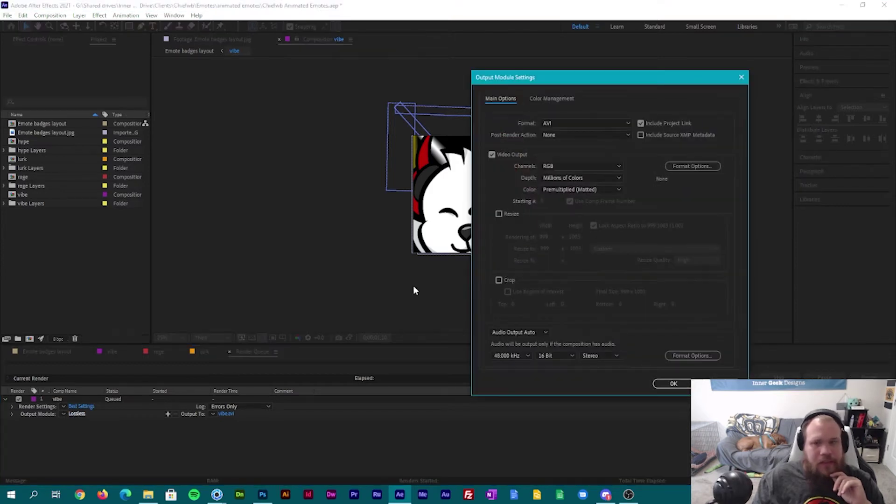
{"action": "left_click_drag", "start_coordinate": [595, 77], "coordinate": [492, 93]}
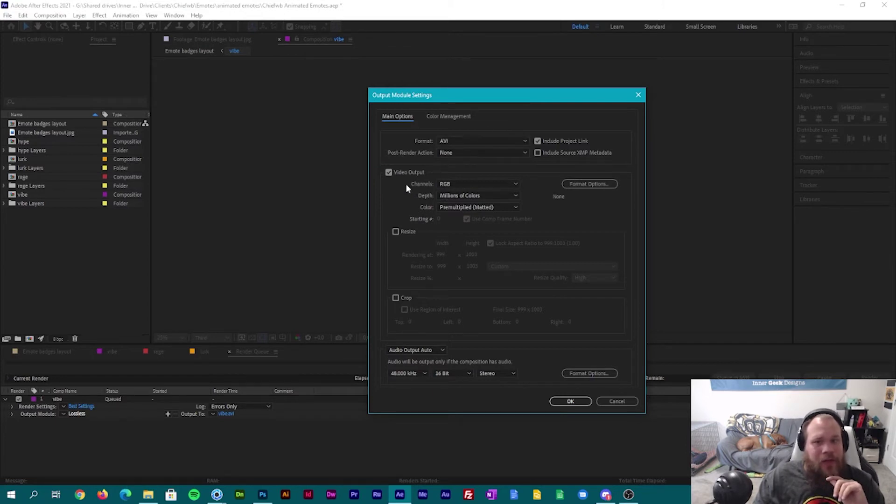
{"action": "left_click", "coordinate": [455, 187]}
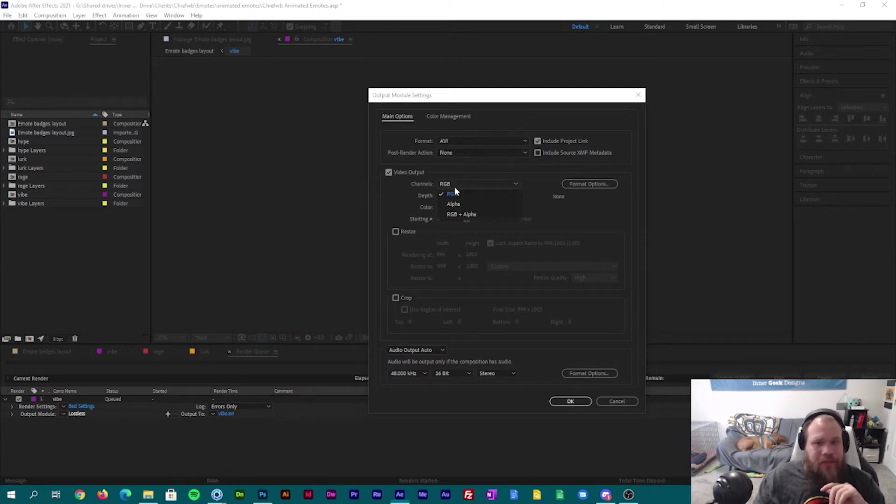
{"action": "left_click", "coordinate": [473, 217]}
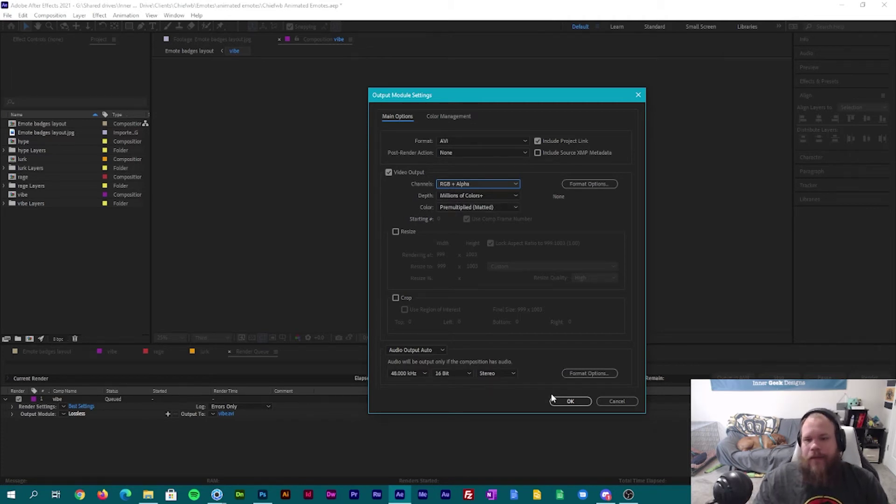
{"action": "left_click", "coordinate": [565, 404]}
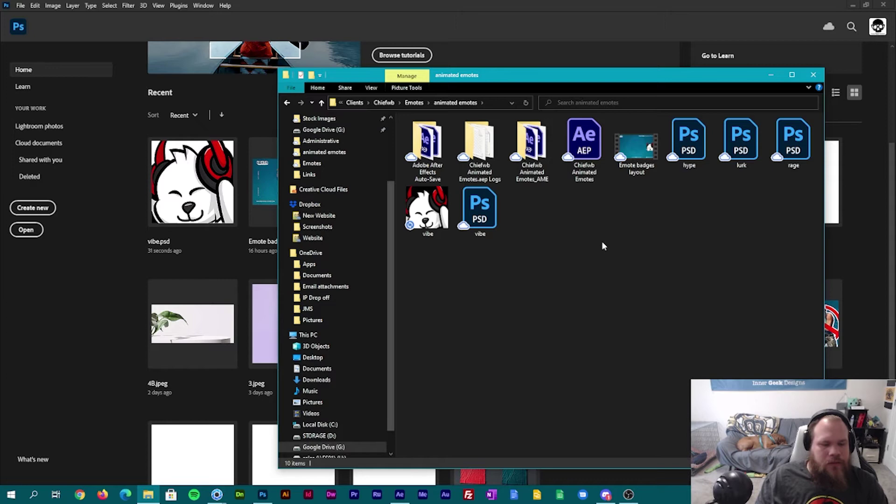
Step: Drag the rendered vibe video from File Explorer onto Photoshop's home screen
{"action": "left_click", "coordinate": [434, 222]}
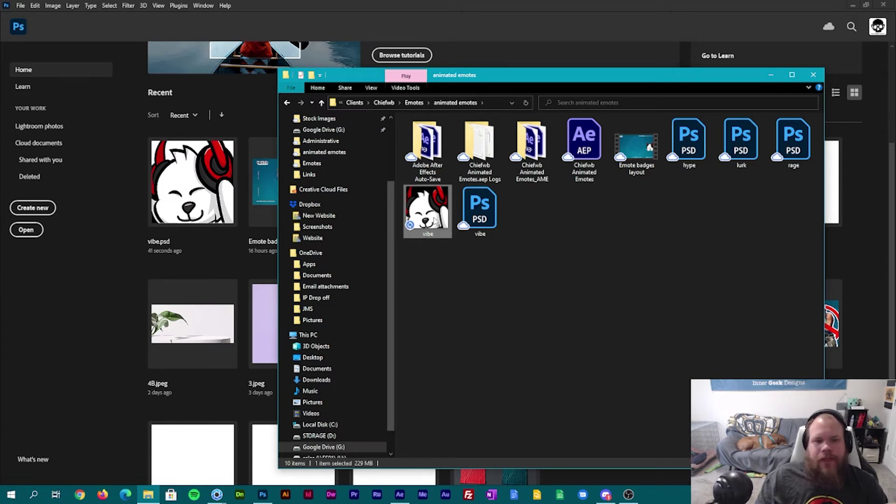
{"action": "left_click_drag", "start_coordinate": [434, 221], "coordinate": [205, 228]}
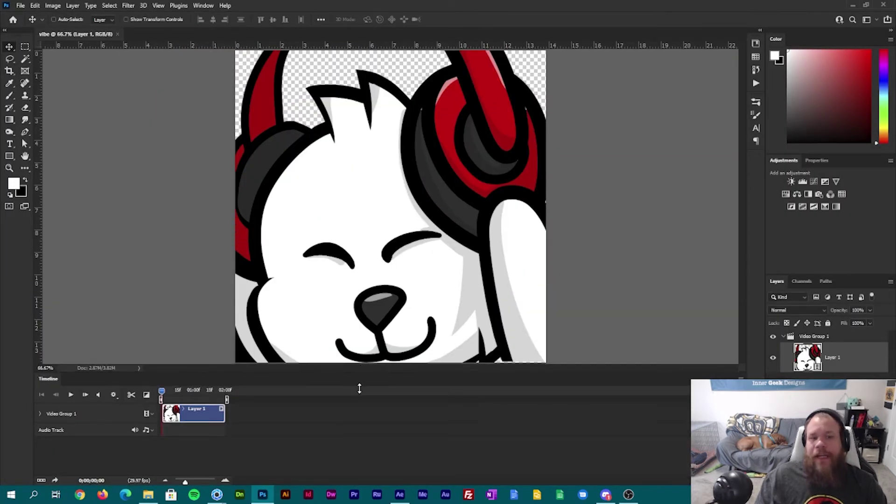
Step: Drag the Timeline panel's top border down to enlarge the canvas area
{"action": "left_click_drag", "start_coordinate": [359, 389], "coordinate": [360, 427]}
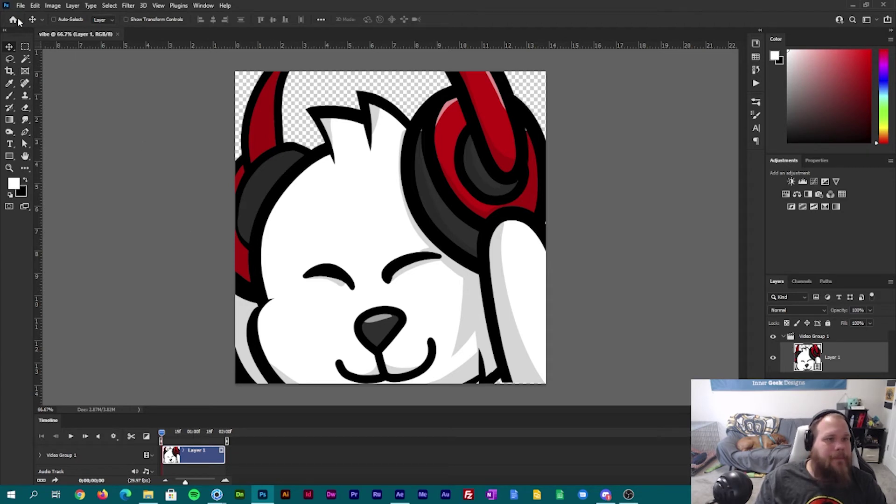
Step: Resize the image to 112 × 112 pixels in Image Size (Alt+Ctrl+I)
{"action": "key", "text": "ctrl+alt+i"}
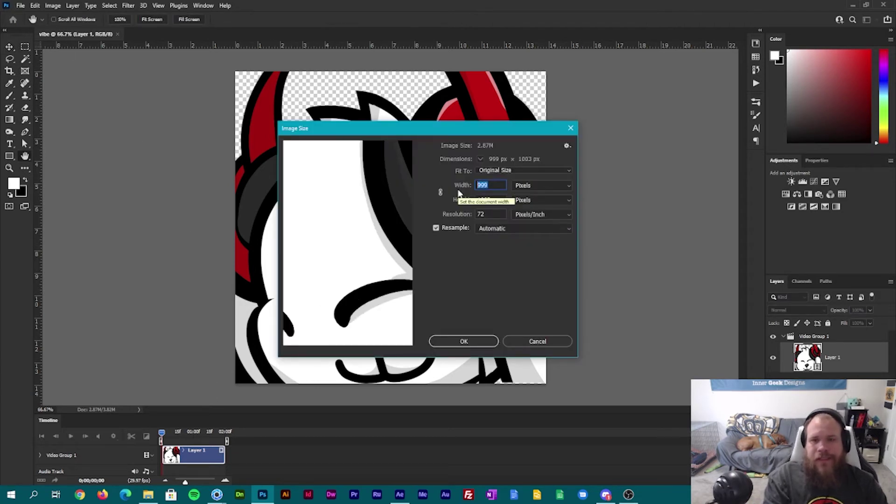
{"action": "type", "text": "12"}
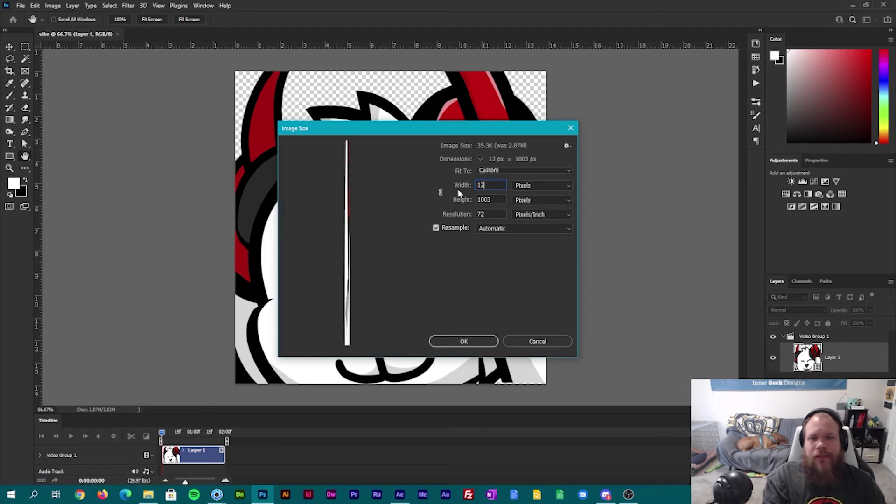
{"action": "key", "text": "BackSpace"}
{"action": "type", "text": "12"}
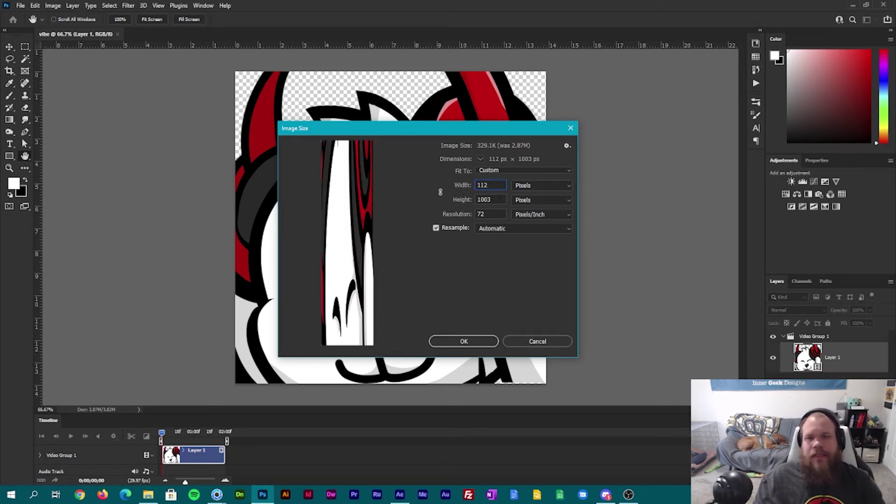
{"action": "key", "text": "Tab"}
{"action": "type", "text": "112"}
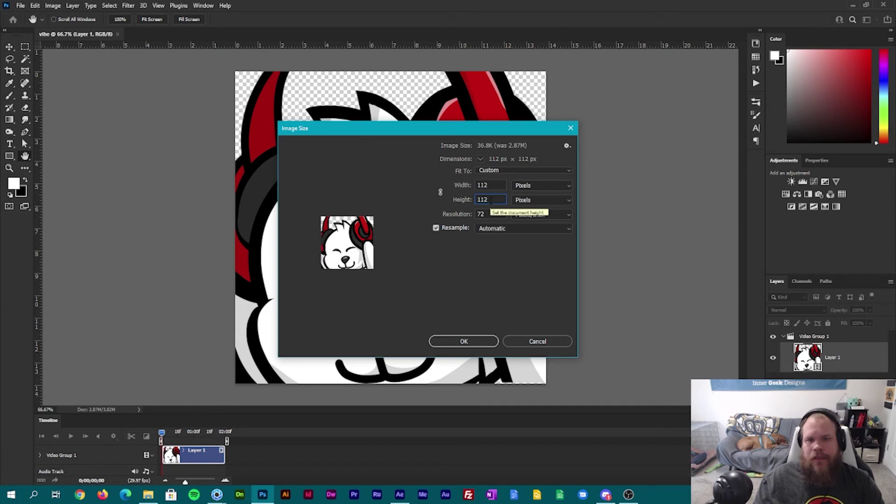
{"action": "left_click", "coordinate": [465, 342]}
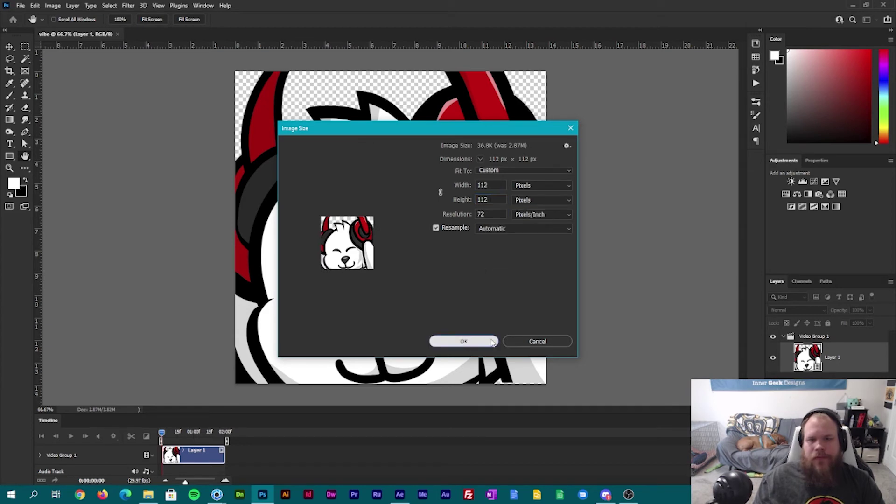
Step: Zoom in and play the 112 × 112 animation to preview it
{"action": "key", "text": "ctrl+plus"}
{"action": "key", "text": "ctrl+plus"}
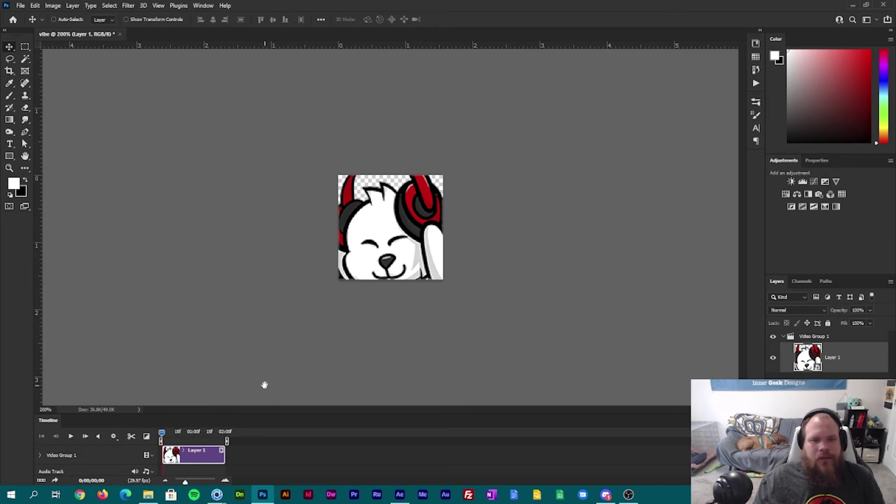
{"action": "key", "text": "space"}
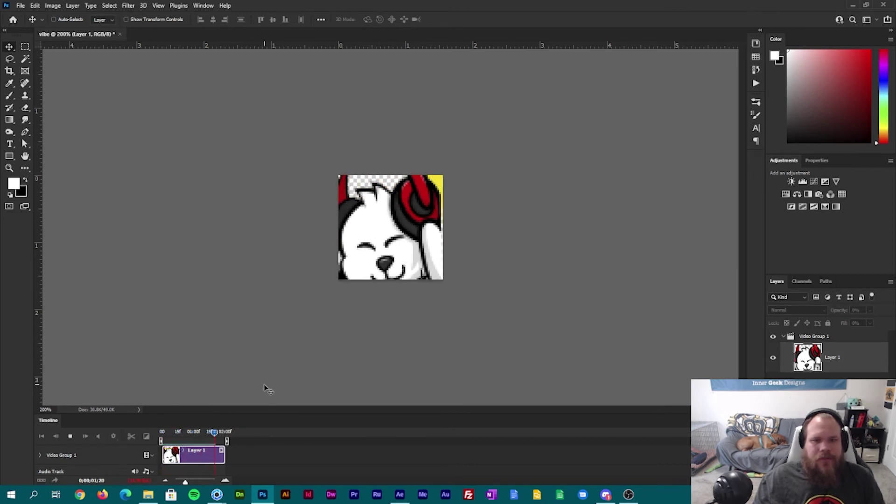
{"action": "key", "text": "space"}
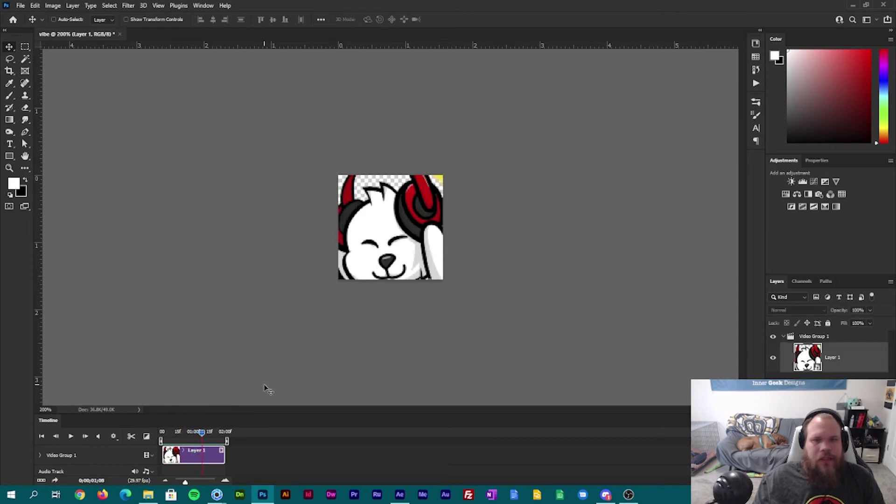
Step: Export via Save for Web (Legacy) as GIF looping Forever and proceed to Save
{"action": "left_click", "coordinate": [21, 5]}
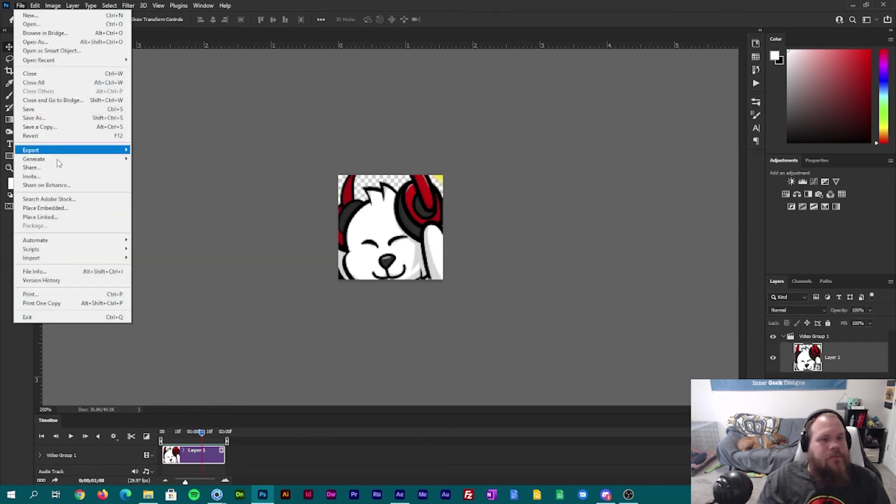
{"action": "mouse_move", "coordinate": [68, 150]}
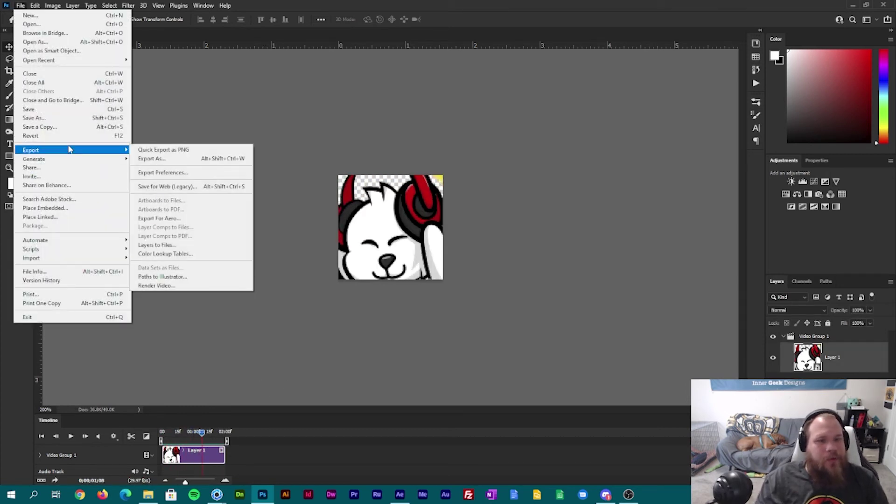
{"action": "left_click", "coordinate": [166, 187]}
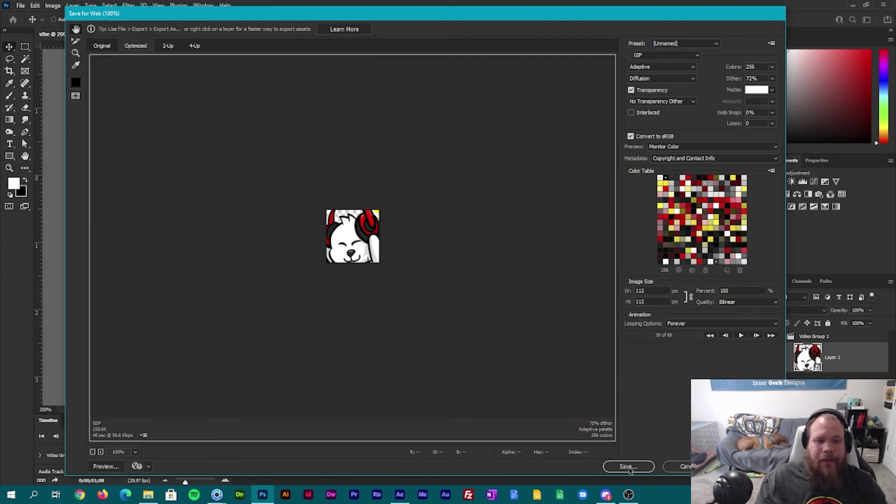
{"action": "left_click", "coordinate": [629, 466]}
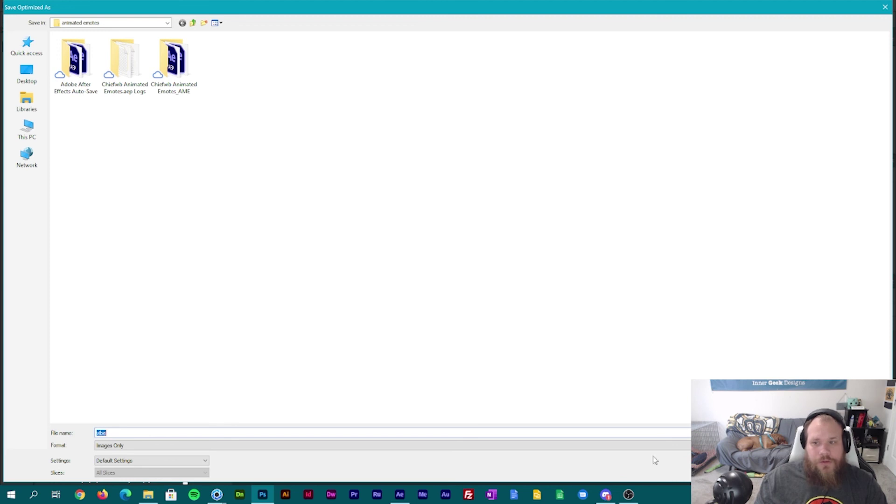
Step: Cancel the Save Optimized As dialog to return to Save for Web
{"action": "key", "text": "Escape"}
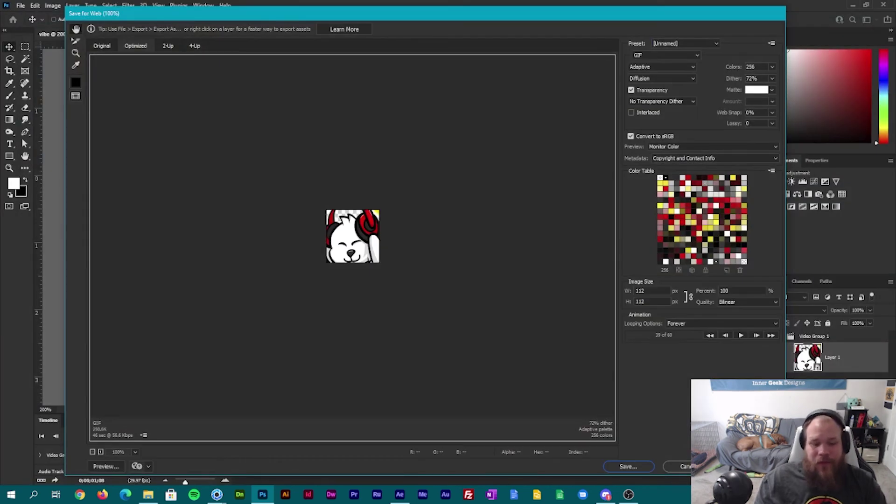